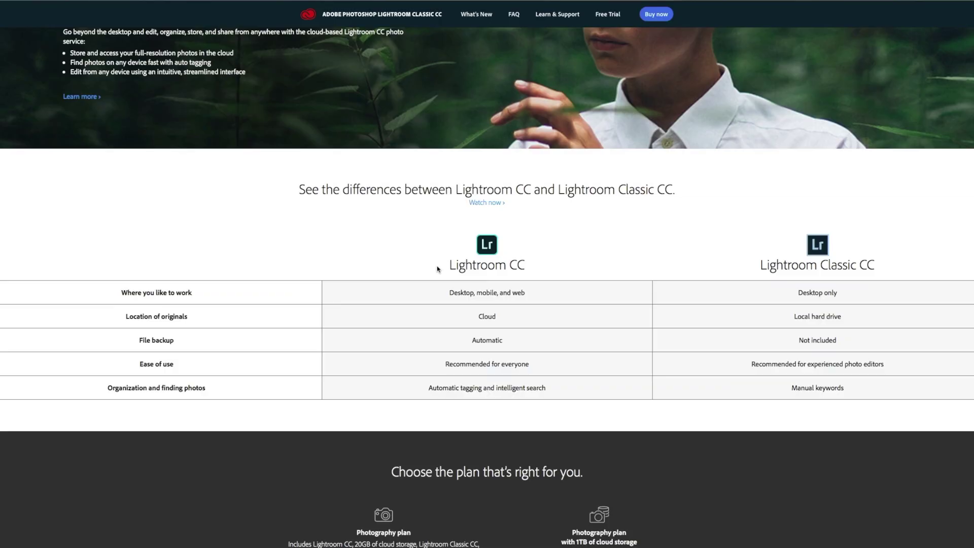
# Step: Scroll Adobe's Lightroom Classic CC page to the 'Your best shots. Made even better.' section
pyautogui.scroll(5, 437, 266)
pyautogui.scroll(10, 437, 266)
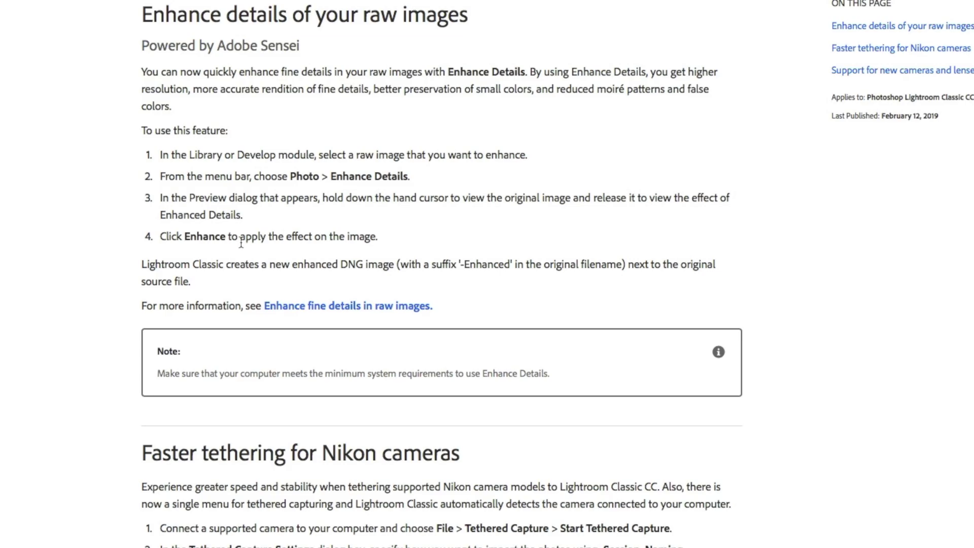
# Step: Search the Thomas Fitzgerald blog for 'Fuji X-Trans Lightroom' and browse the matching posts
pyautogui.scroll(2, 241, 244)
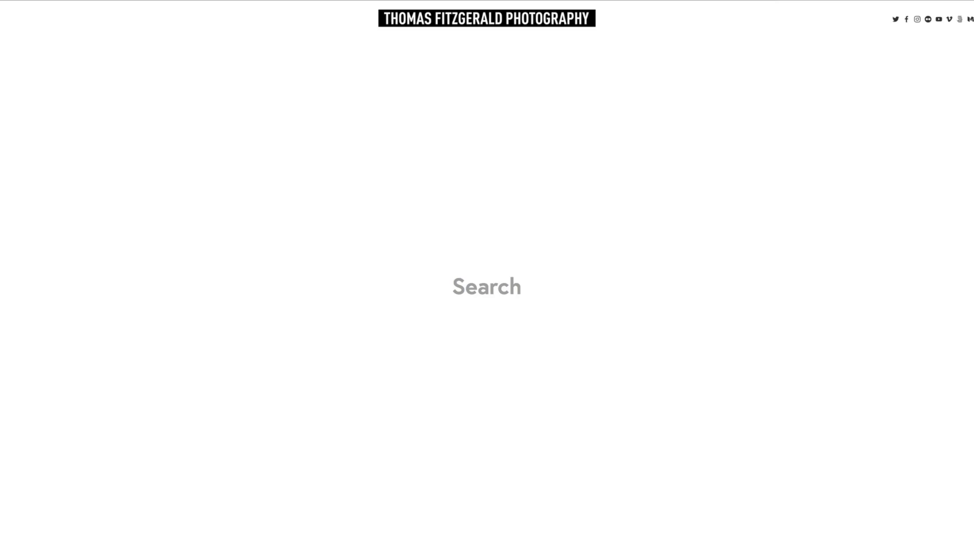
pyautogui.write('Fuji X-Trans Lightroom')
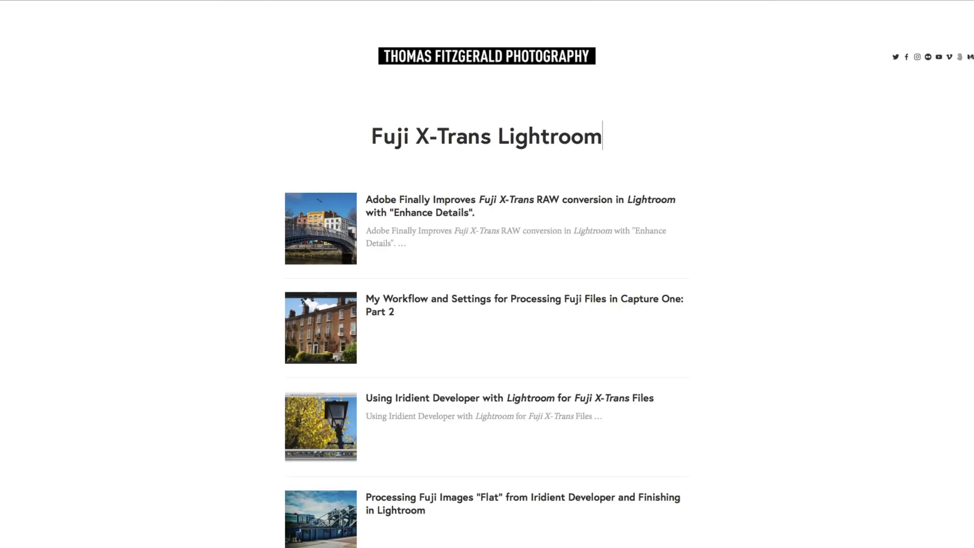
pyautogui.scroll(-10, 607, 244)
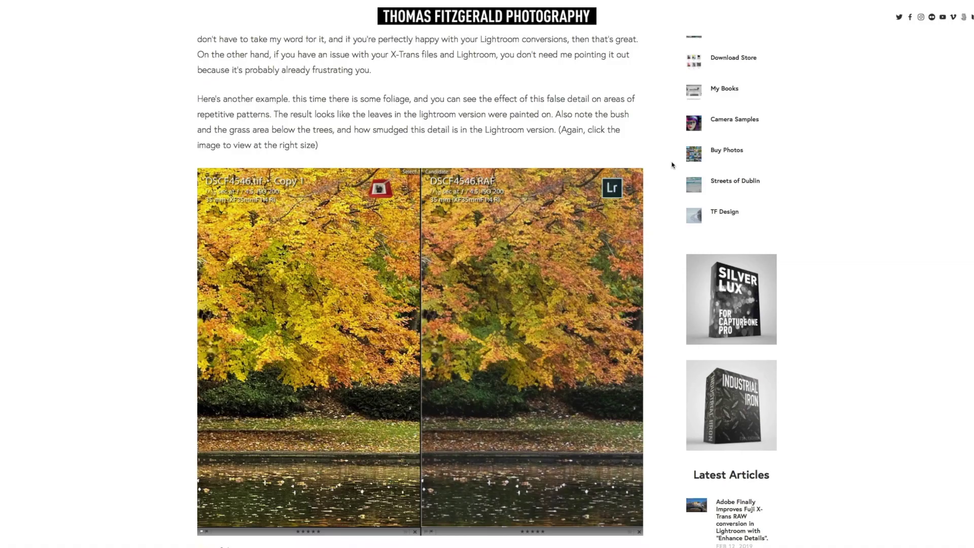
# Step: Scroll to the article's foliage comparison image and enlarge it full screen
pyautogui.scroll(-3, 672, 165)
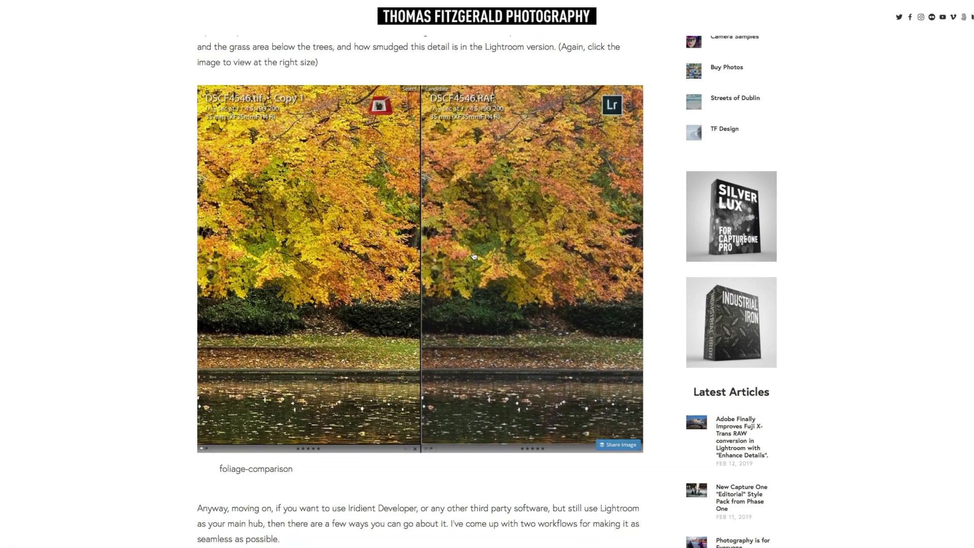
pyautogui.click(473, 257)
pyautogui.click(463, 243)
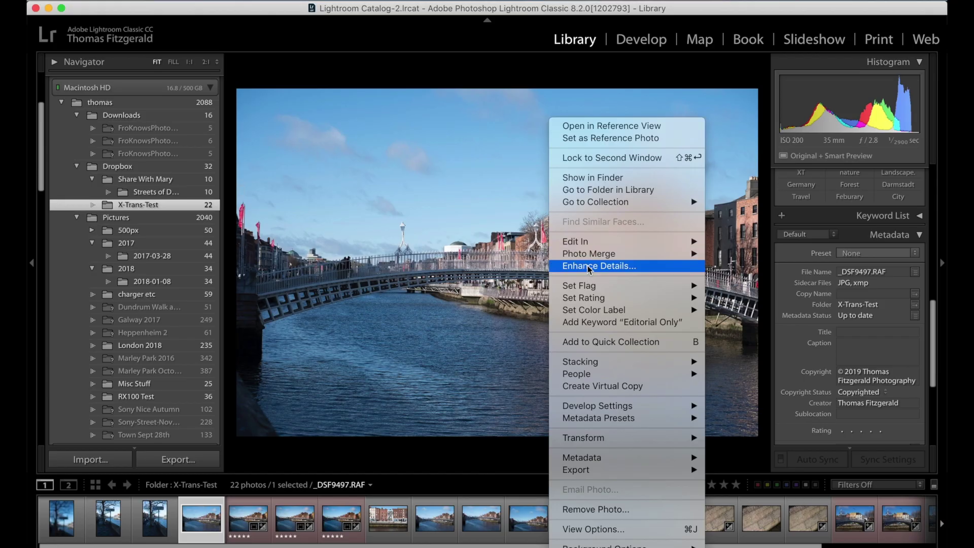
# Step: Run Enhance Details on _DSF9497.RAF to create an enhanced DNG
pyautogui.click(589, 266)
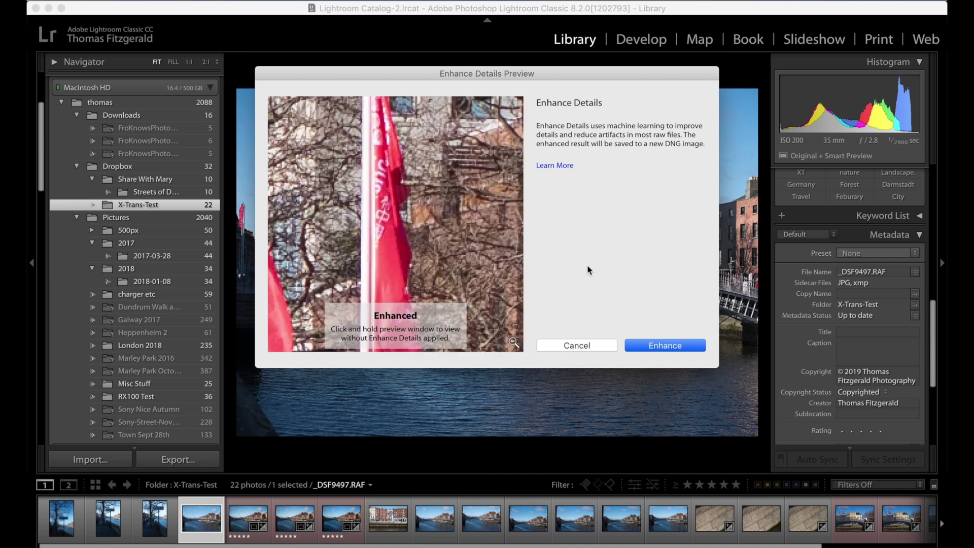
pyautogui.click(677, 344)
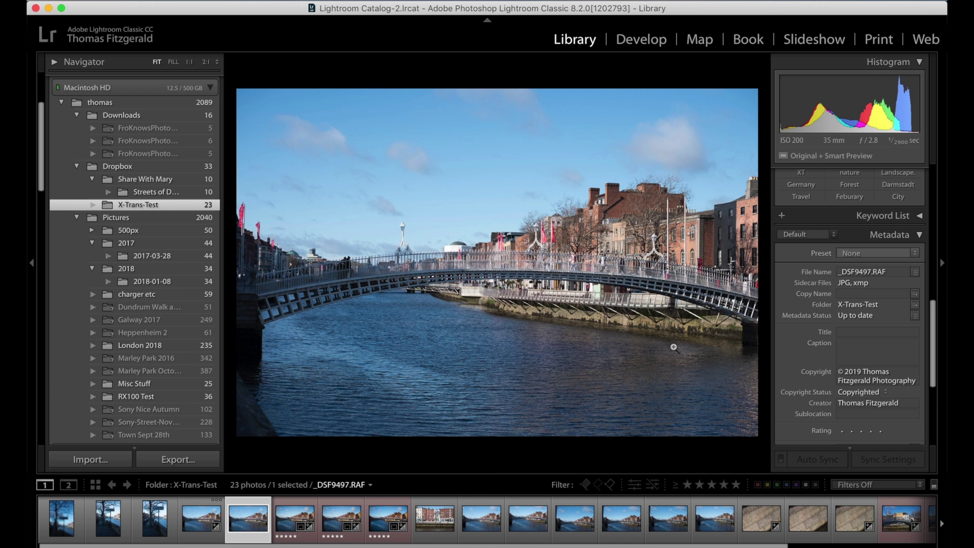
# Step: Select the new Enhanced DNG and pan the close-up to the lamp and flags
pyautogui.press('Left')
pyautogui.click(548, 244)
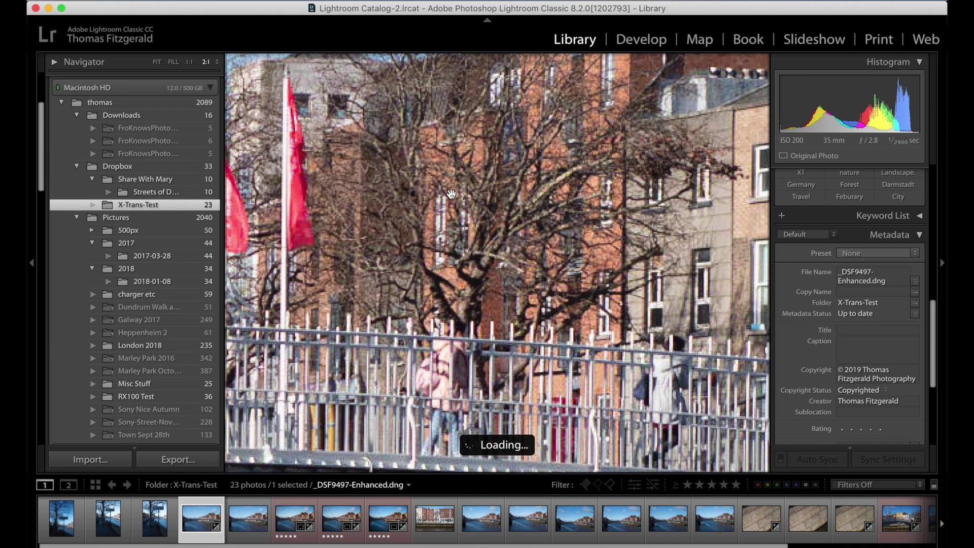
pyautogui.moveTo(451, 193); pyautogui.dragTo(721, 262)
pyautogui.moveTo(601, 194); pyautogui.dragTo(524, 214)
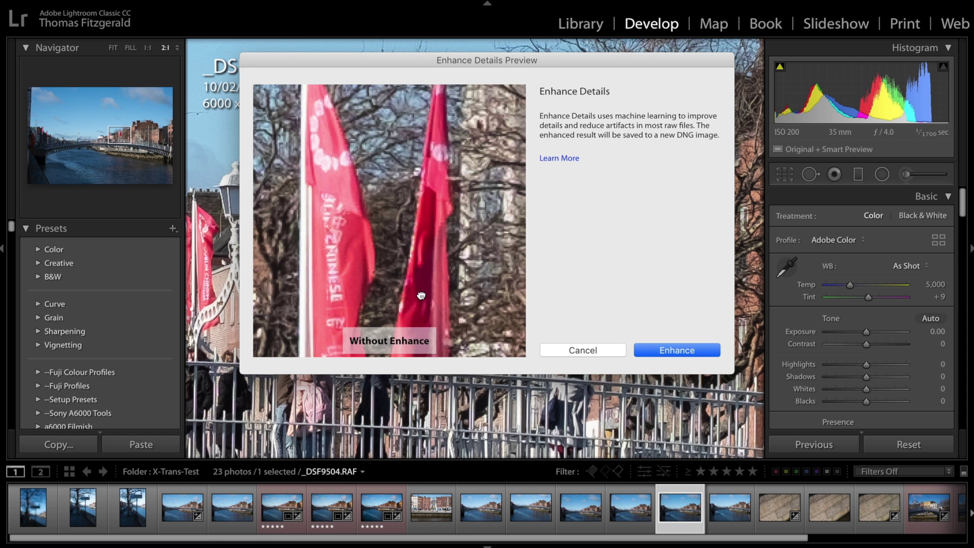
# Step: Hold the Enhance Details preview of _DSF9504.RAF to show the flags enhanced
pyautogui.moveTo(422, 295); pyautogui.dragTo(421, 294)
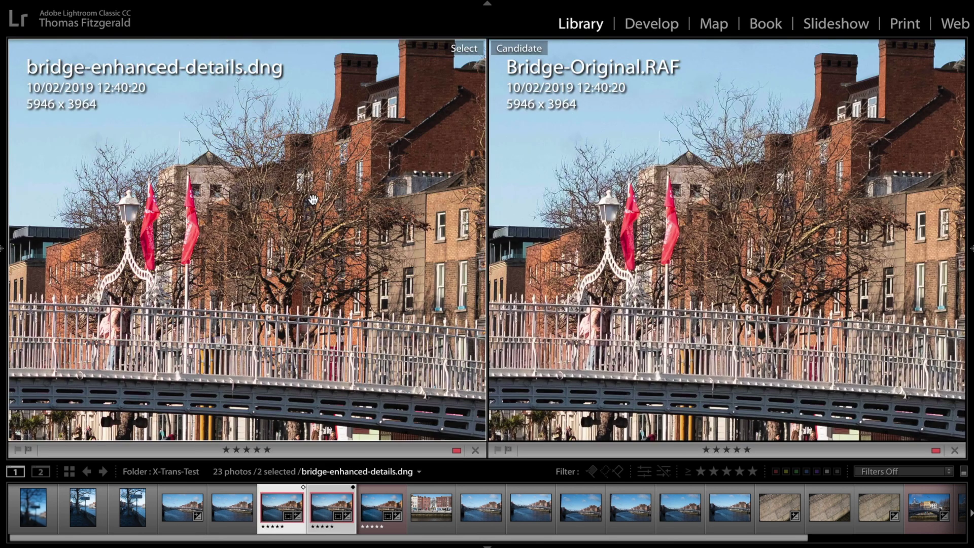
# Step: Zoom both compared photos in and pan across the upper building, white fence and lamp post
pyautogui.click(313, 199)
pyautogui.moveTo(314, 200); pyautogui.dragTo(210, 178)
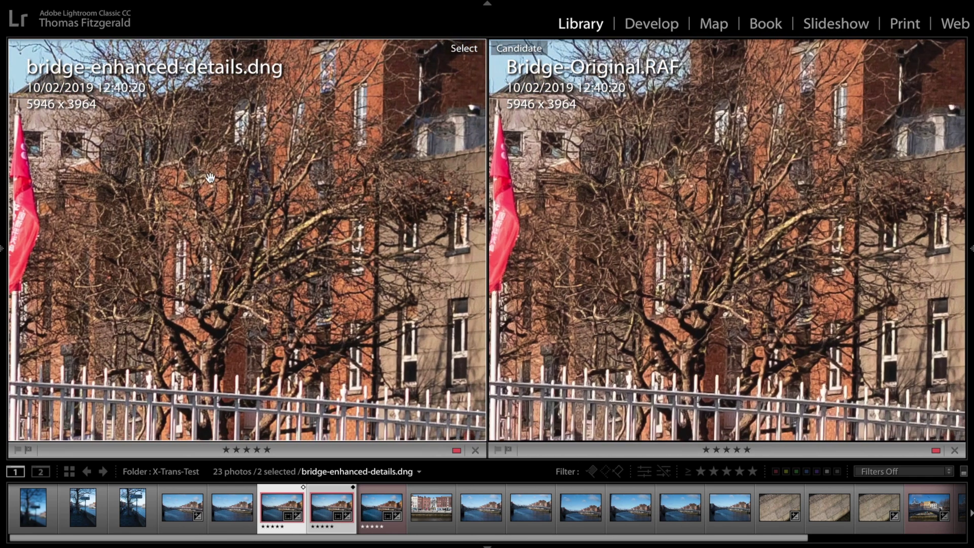
pyautogui.moveTo(246, 215); pyautogui.dragTo(247, 180)
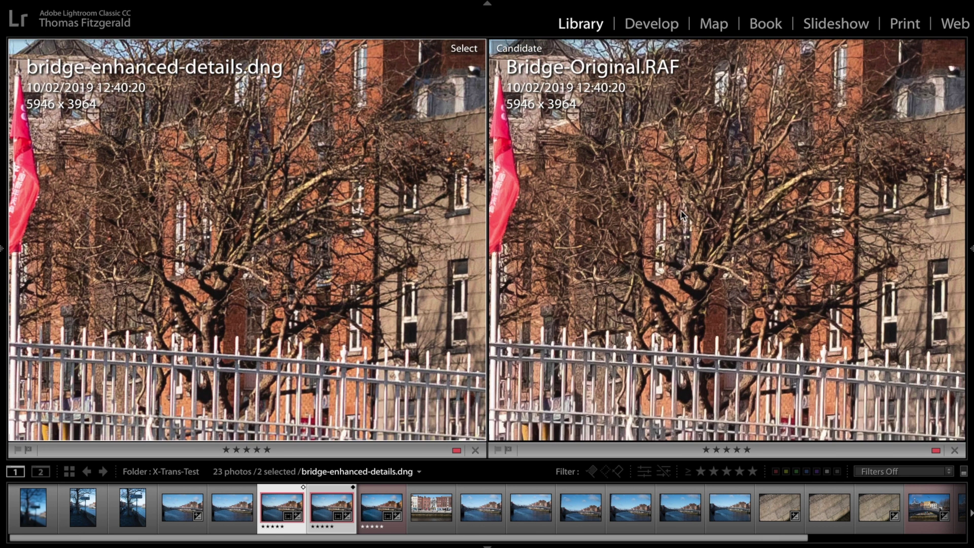
pyautogui.moveTo(389, 211); pyautogui.dragTo(325, 215)
pyautogui.moveTo(241, 334); pyautogui.dragTo(380, 169)
pyautogui.moveTo(299, 195); pyautogui.dragTo(359, 181)
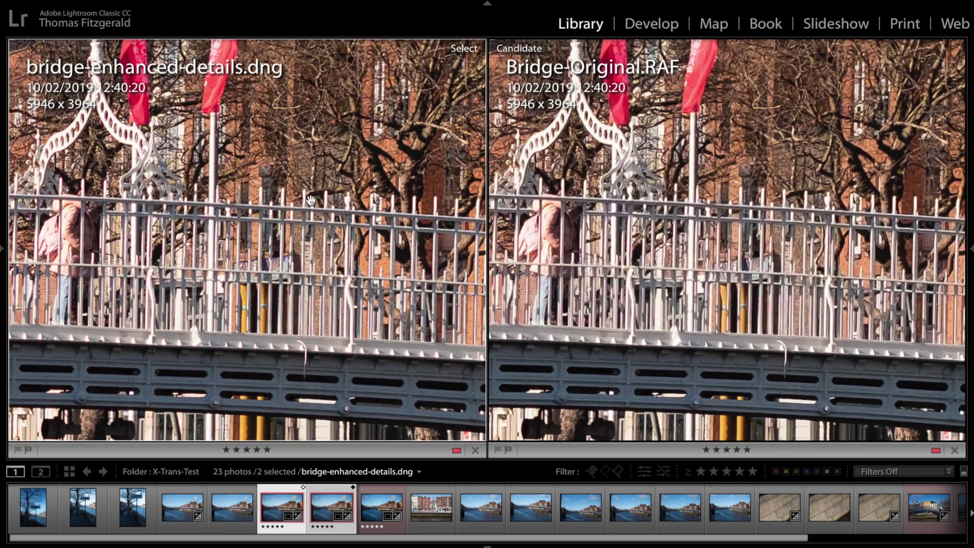
pyautogui.moveTo(201, 212); pyautogui.dragTo(388, 261)
# Step: Pan both close-ups over the flags, brick buildings, railing and chimney, then return to Fit
pyautogui.moveTo(278, 156); pyautogui.dragTo(289, 322)
pyautogui.moveTo(419, 212); pyautogui.dragTo(130, 249)
pyautogui.moveTo(363, 239); pyautogui.dragTo(139, 239)
pyautogui.moveTo(364, 285); pyautogui.dragTo(256, 190)
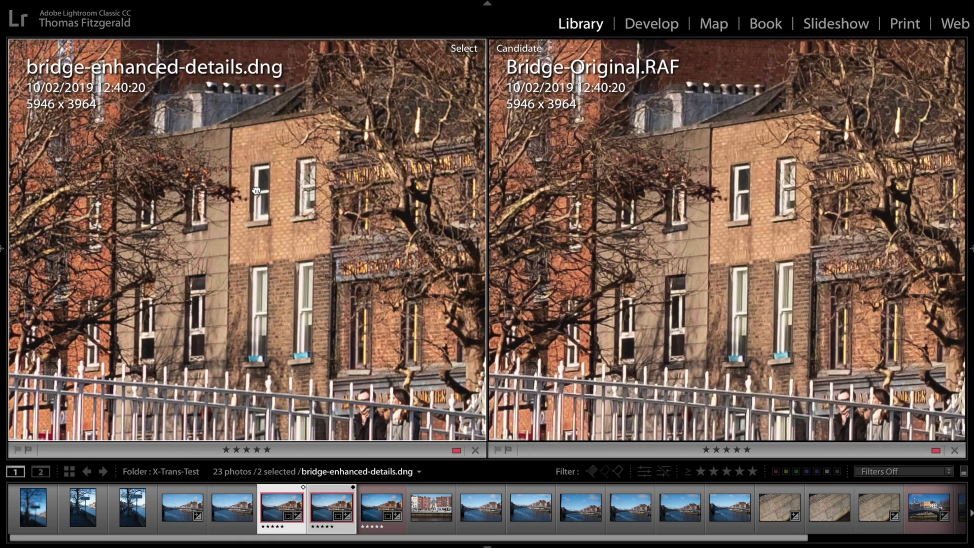
pyautogui.moveTo(424, 263); pyautogui.dragTo(254, 263)
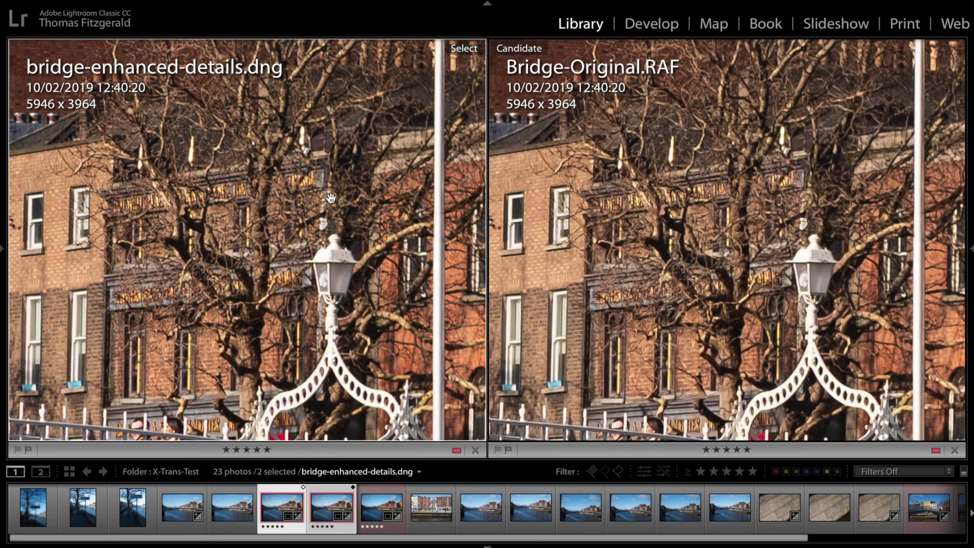
pyautogui.moveTo(331, 198); pyautogui.dragTo(367, 385)
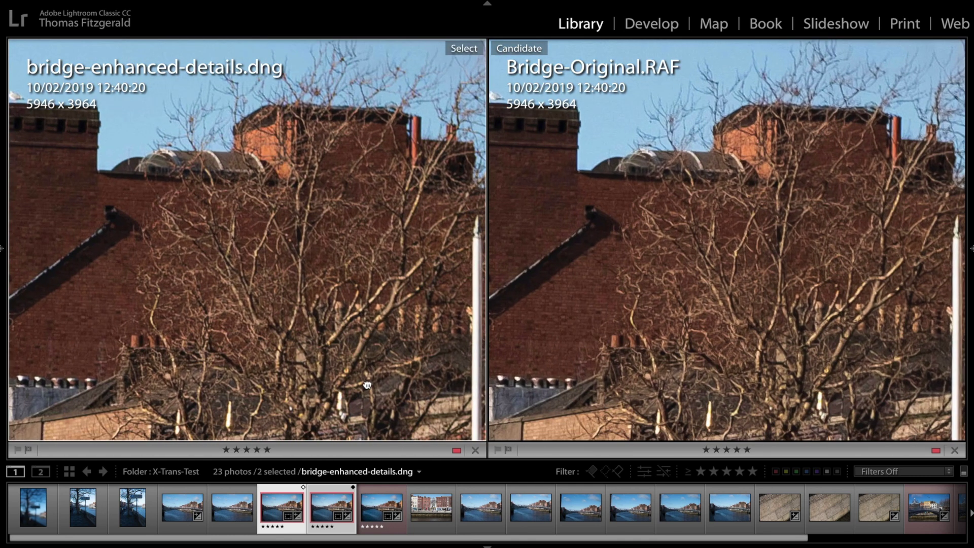
pyautogui.click(377, 283)
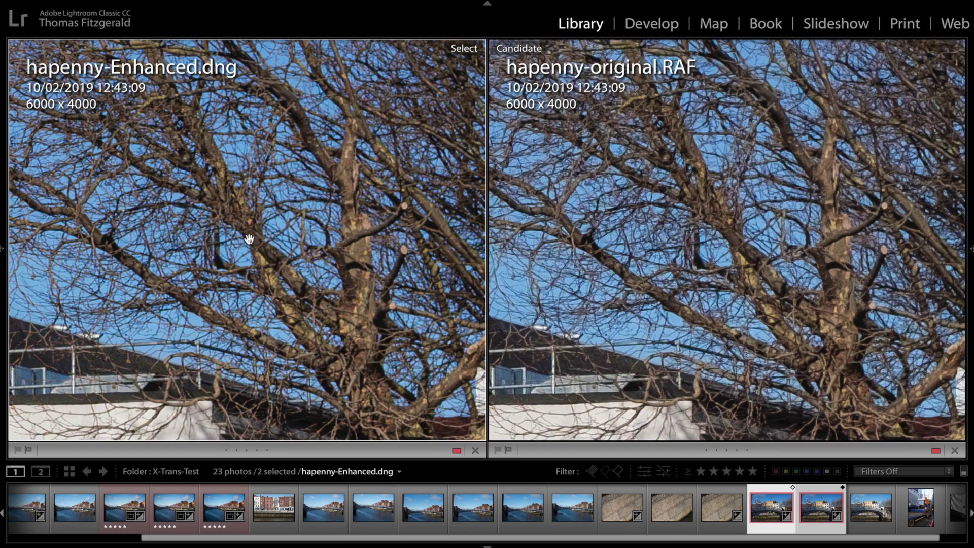
# Step: Pan both hapenny close-ups across the higher branches, trunk and rooftop below
pyautogui.moveTo(218, 211); pyautogui.dragTo(305, 287)
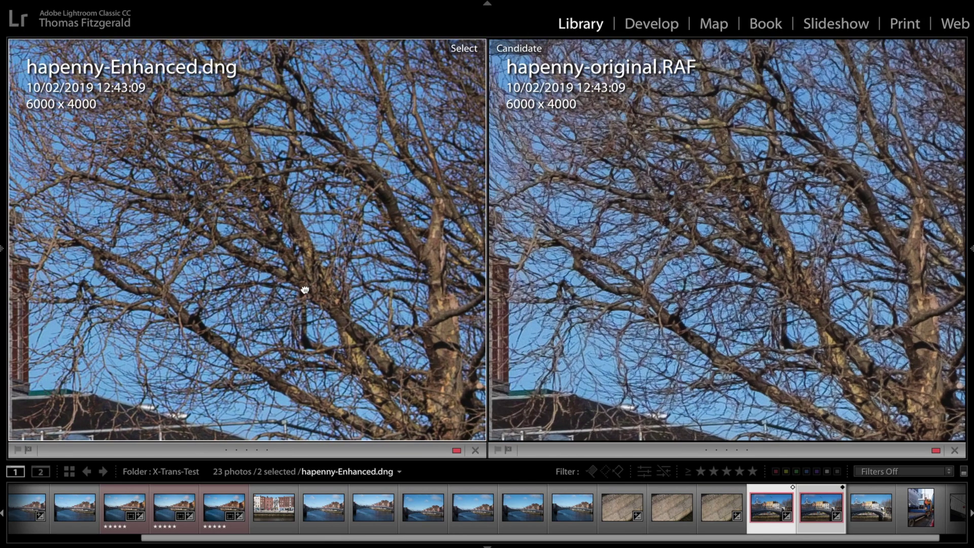
pyautogui.moveTo(260, 160); pyautogui.dragTo(292, 202)
pyautogui.moveTo(419, 223); pyautogui.dragTo(330, 188)
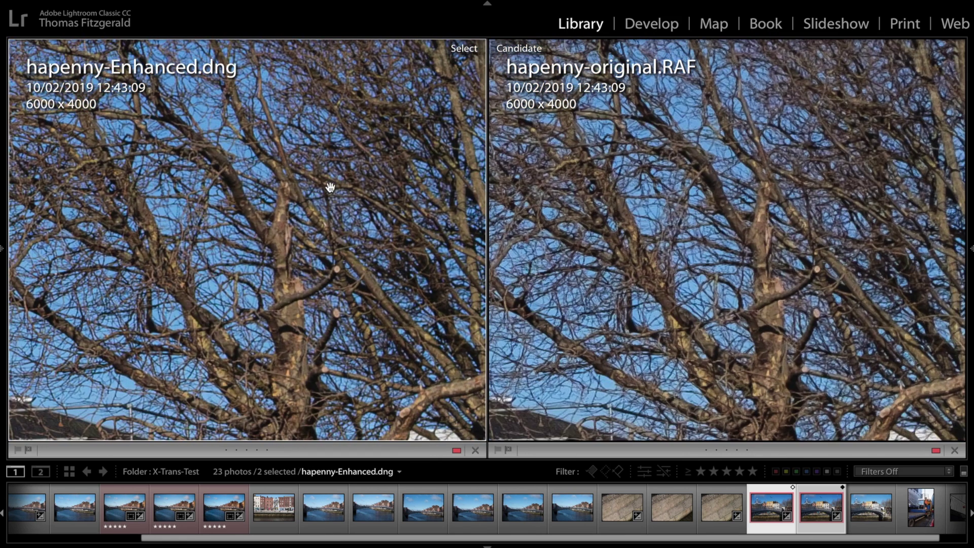
pyautogui.moveTo(402, 160); pyautogui.dragTo(276, 252)
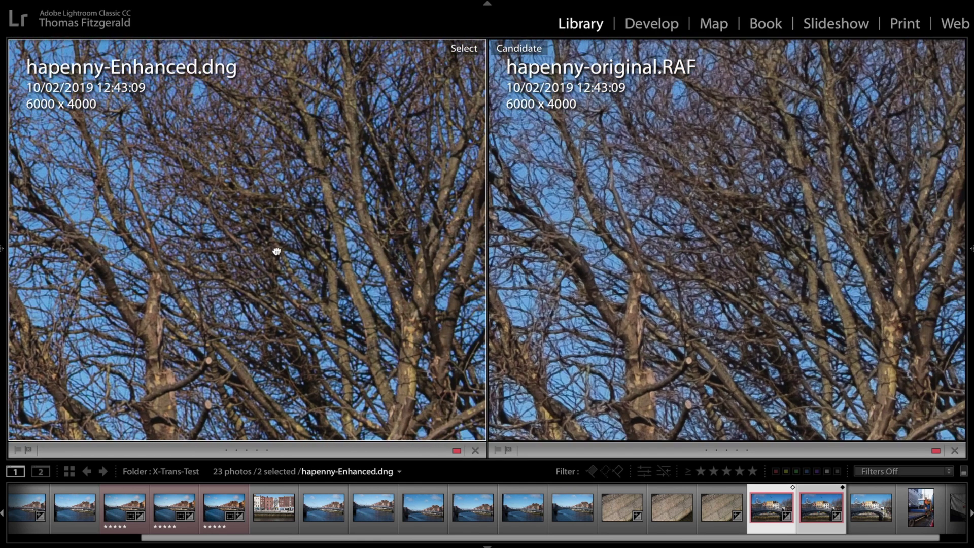
pyautogui.moveTo(250, 329); pyautogui.dragTo(293, 239)
pyautogui.moveTo(95, 243); pyautogui.dragTo(248, 296)
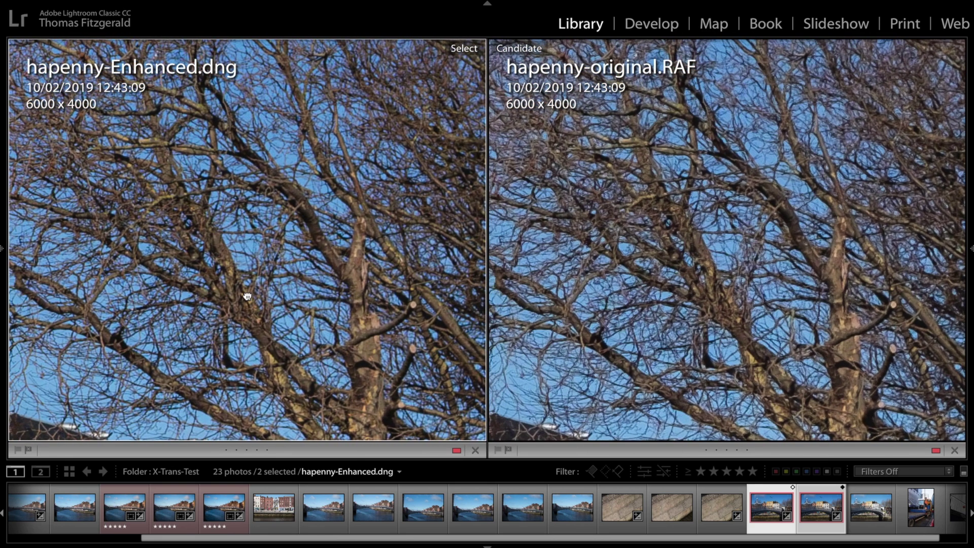